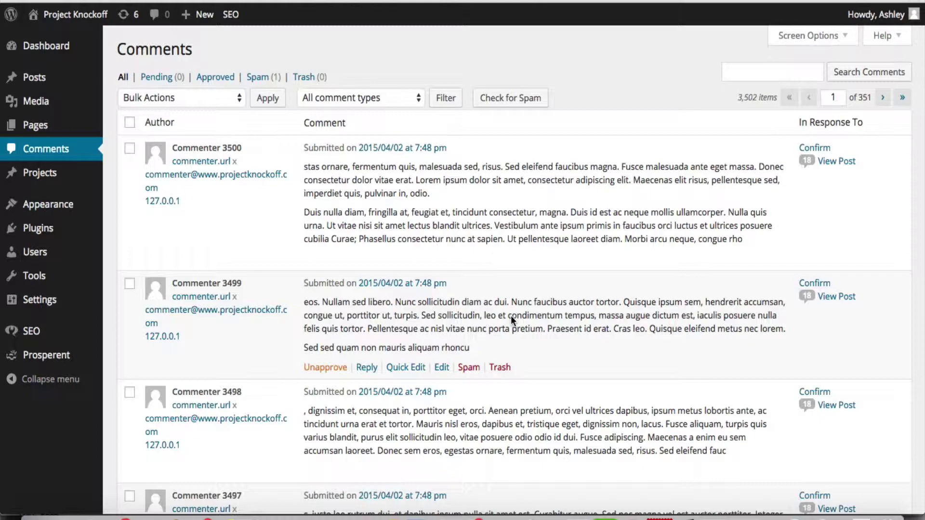
Set the comments list to show 500 comments per page and apply the setting.
scroll(531, 258, down, 15)
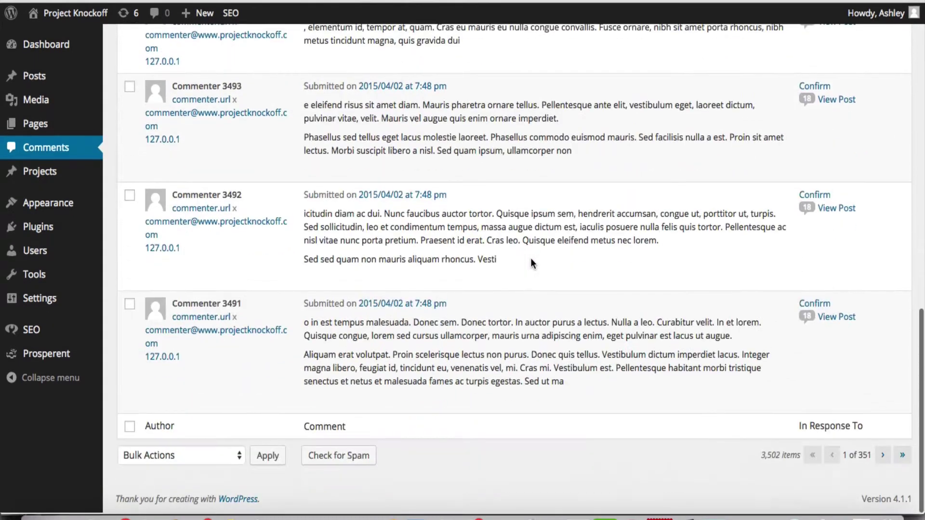
scroll(466, 219, up, 15)
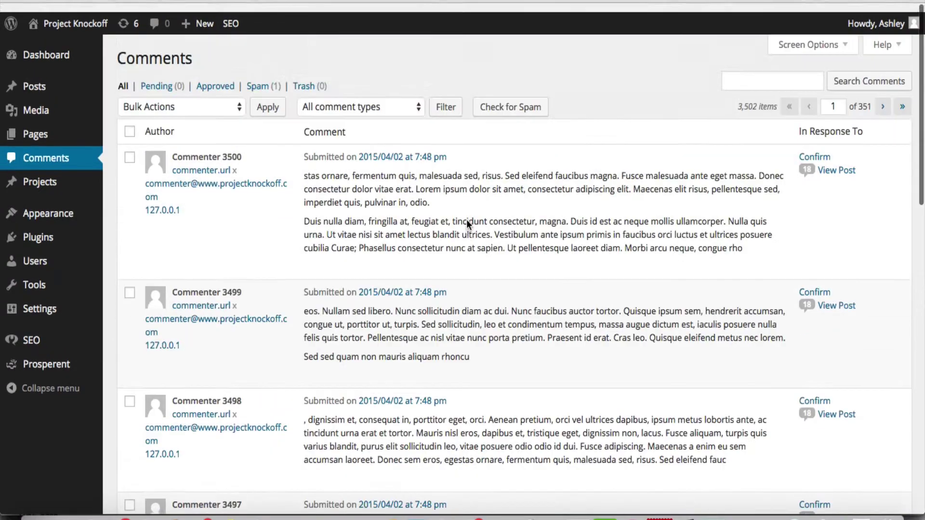
scroll(282, 454, down, 15)
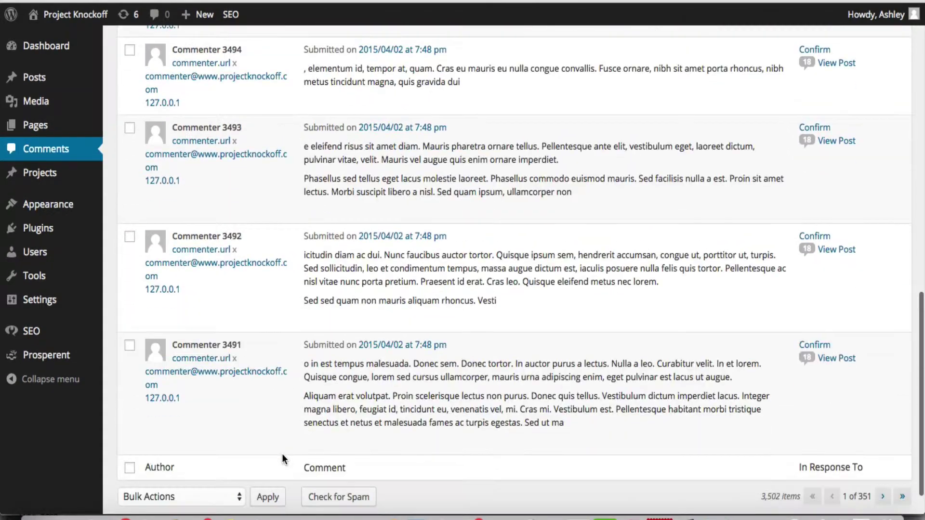
scroll(282, 454, up, 15)
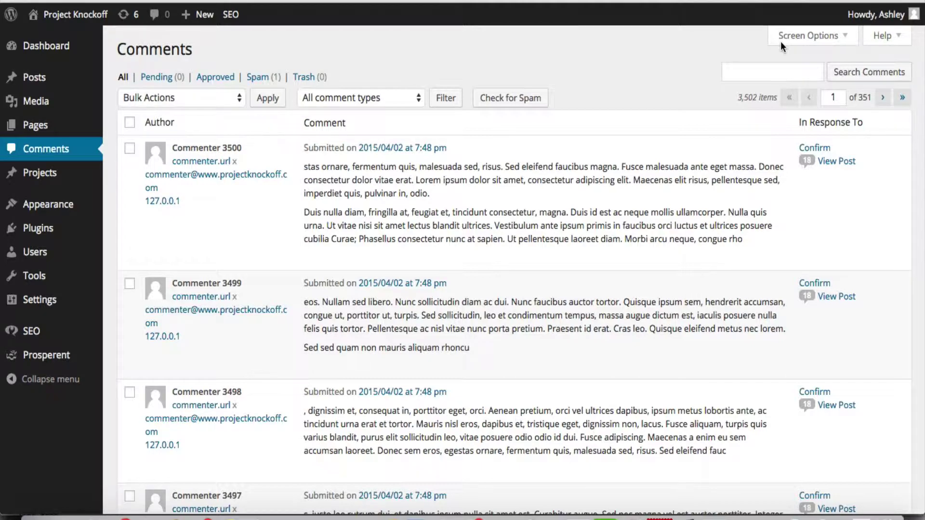
click(829, 35)
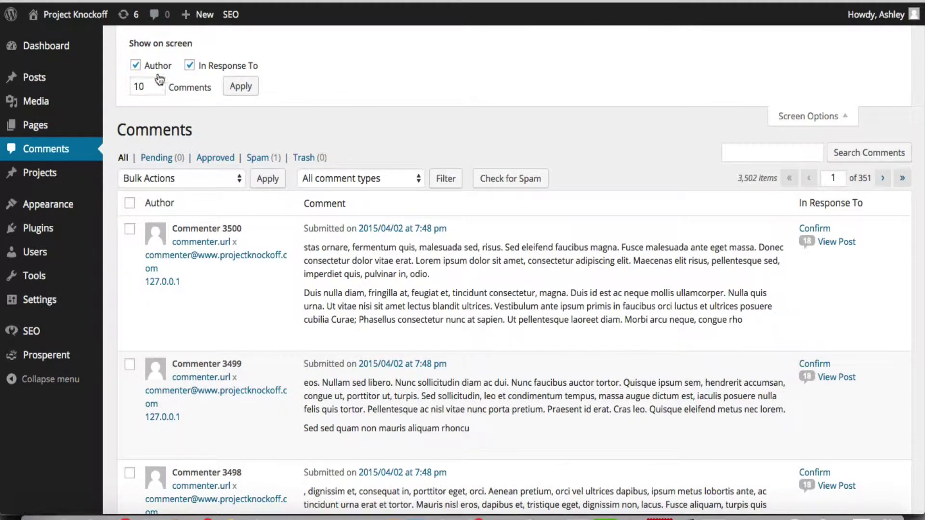
click(146, 89)
key(BackSpace)
key(BackSpace)
text(500)
click(237, 89)
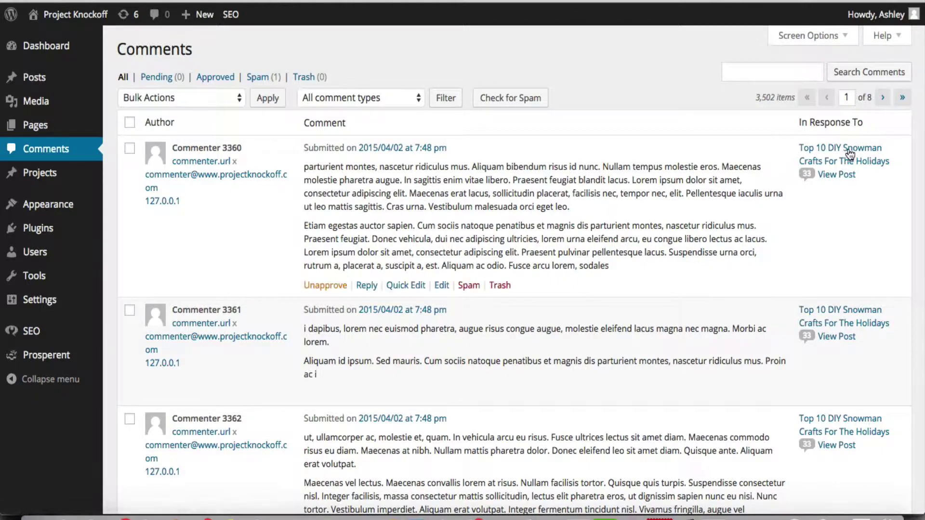
Select all comments on the current page and look through the selected entries.
click(130, 123)
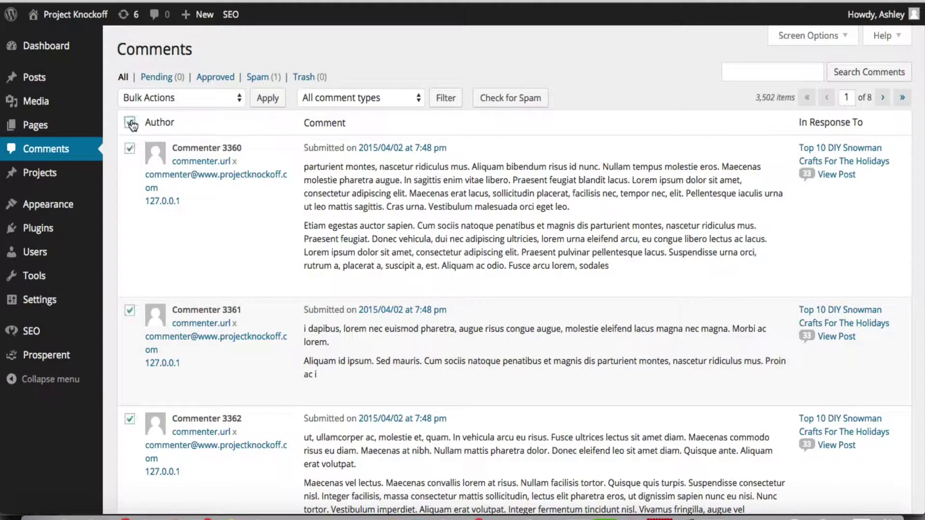
scroll(411, 337, down, 5)
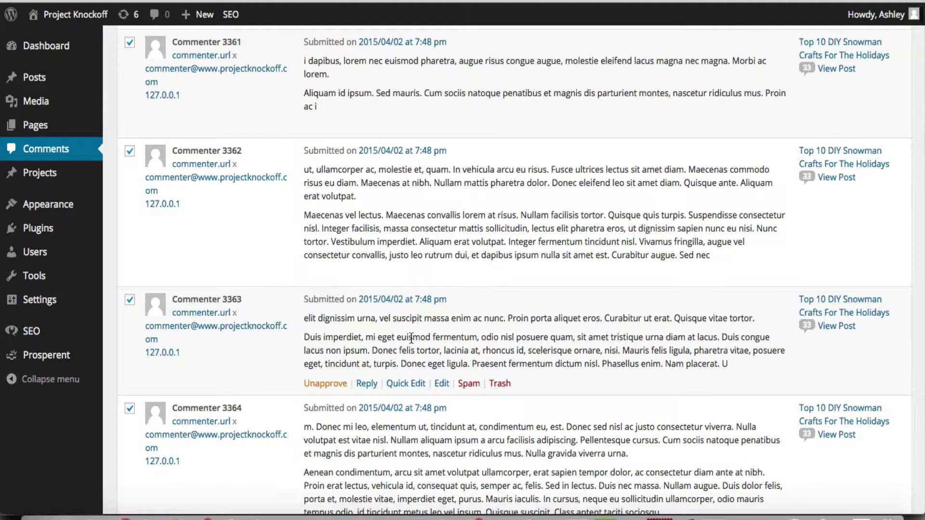
scroll(411, 338, down, 20)
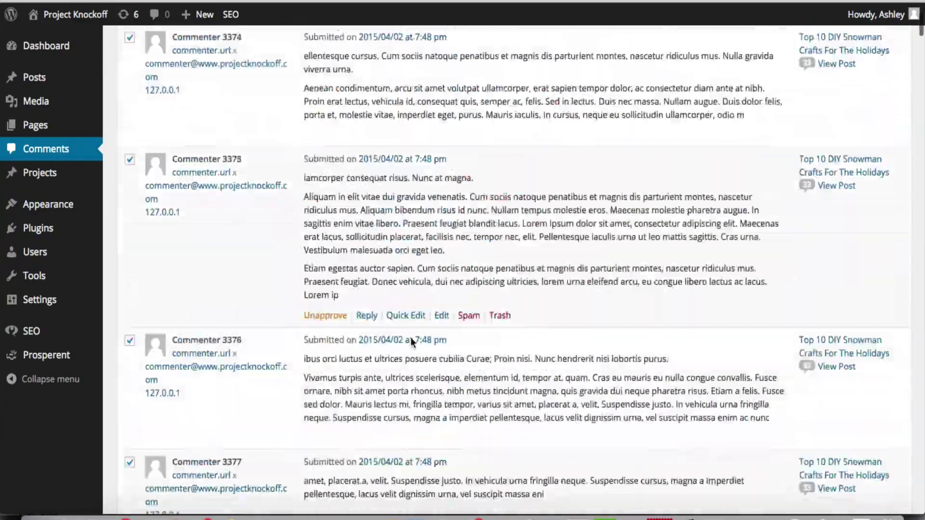
scroll(412, 338, down, 20)
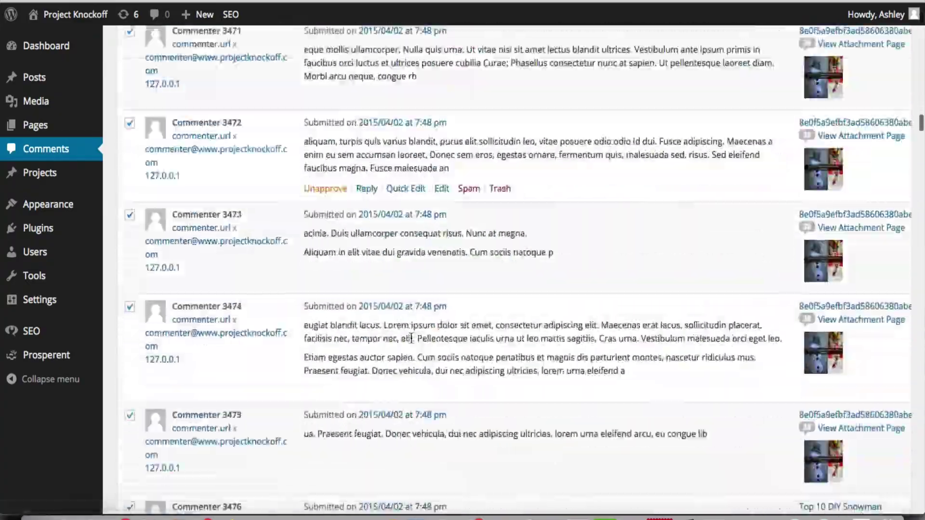
scroll(411, 337, down, 20)
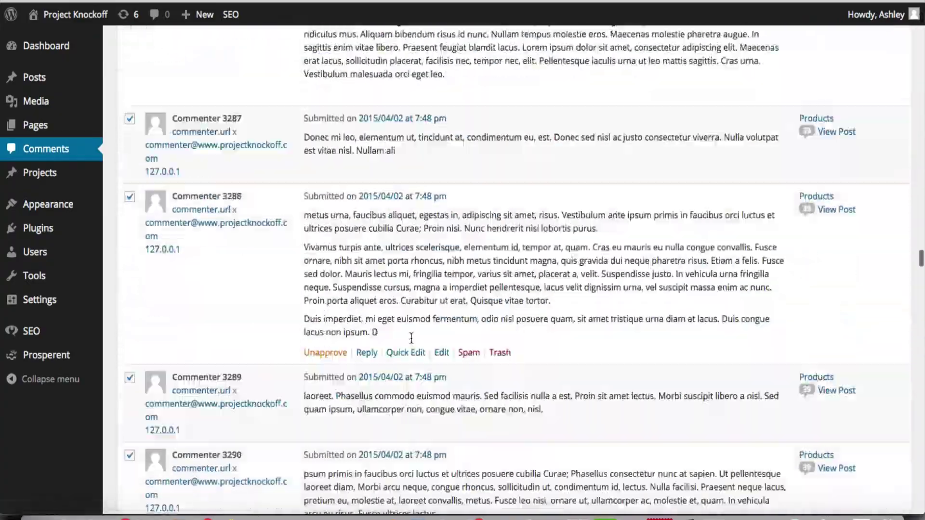
drag(921, 278, 921, 29)
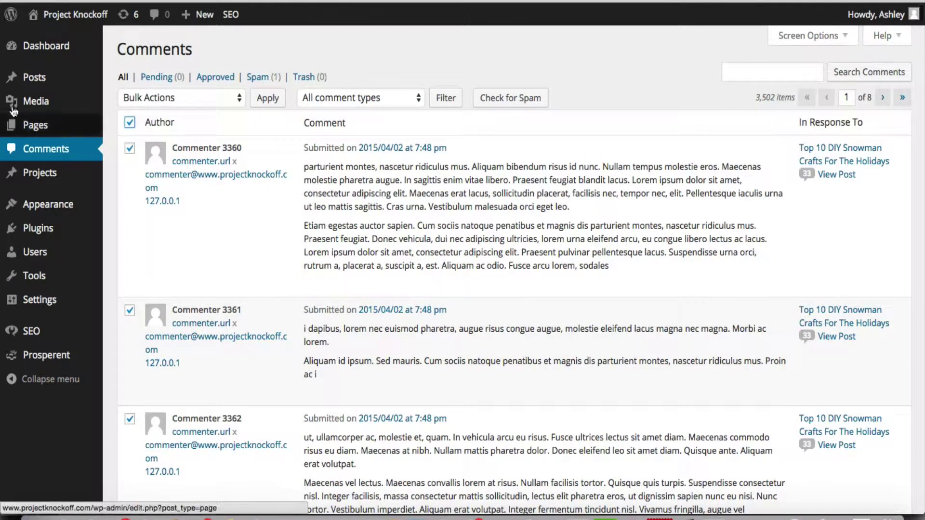
Open the list of all posts.
mouse_move(14, 107)
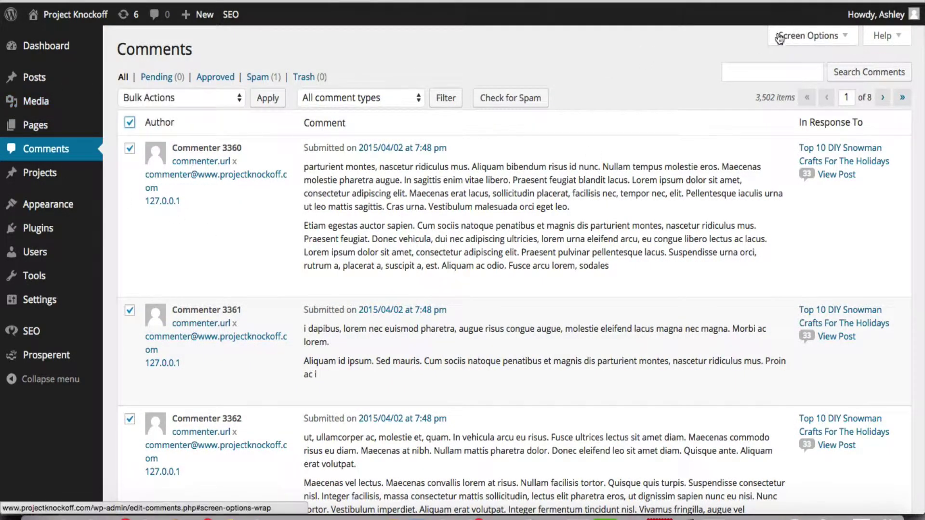
mouse_move(38, 80)
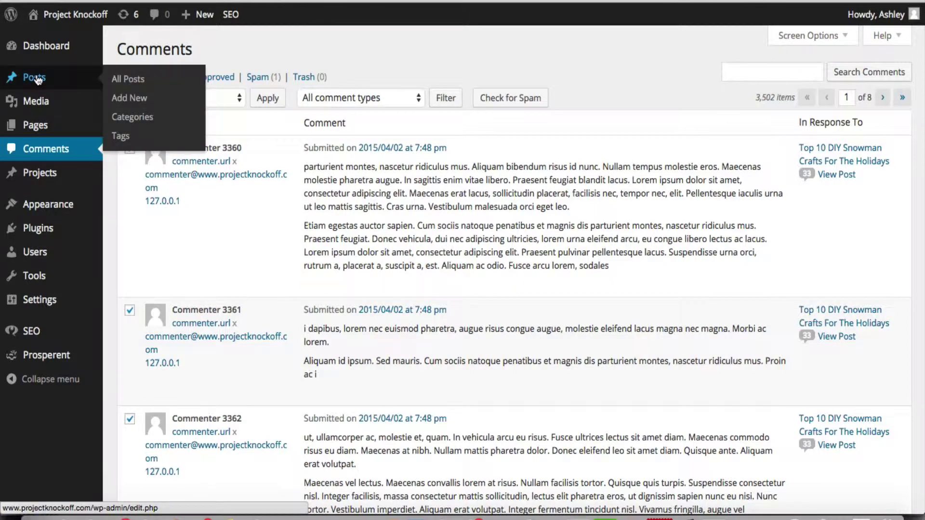
click(40, 82)
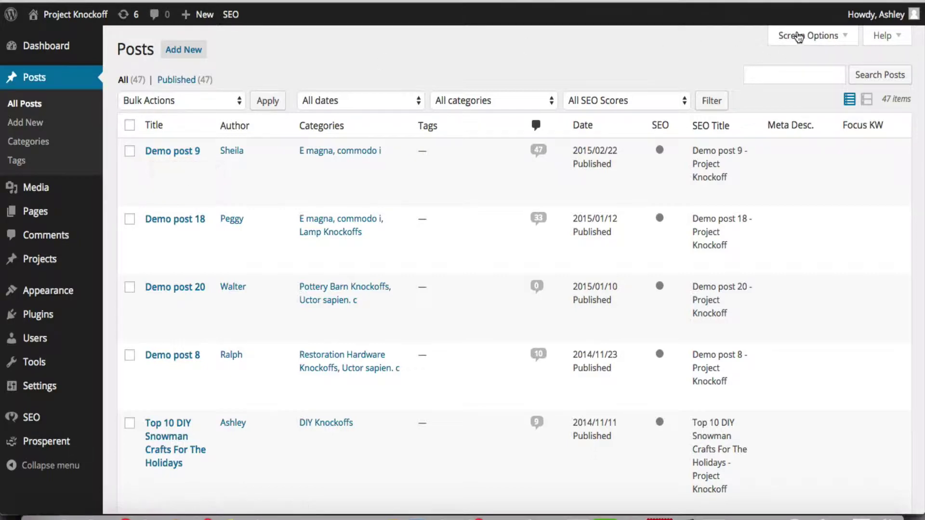
Try 200 and 10 as the number of posts per page in the screen options.
click(797, 35)
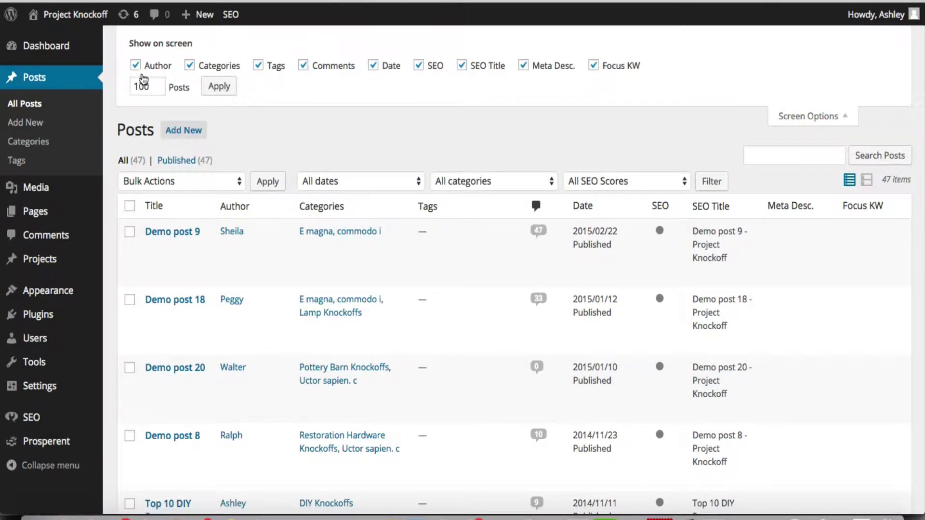
drag(152, 88, 114, 88)
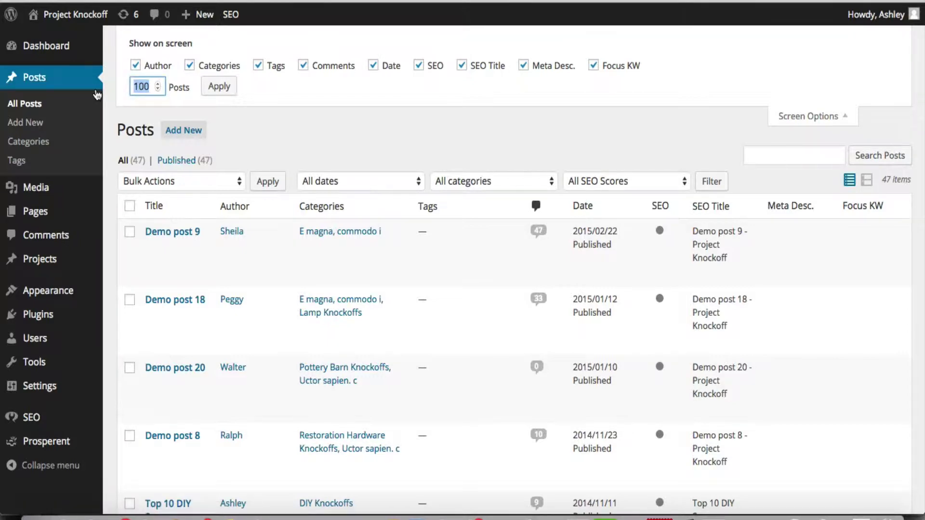
text(200)
drag(148, 88, 110, 83)
text(10)
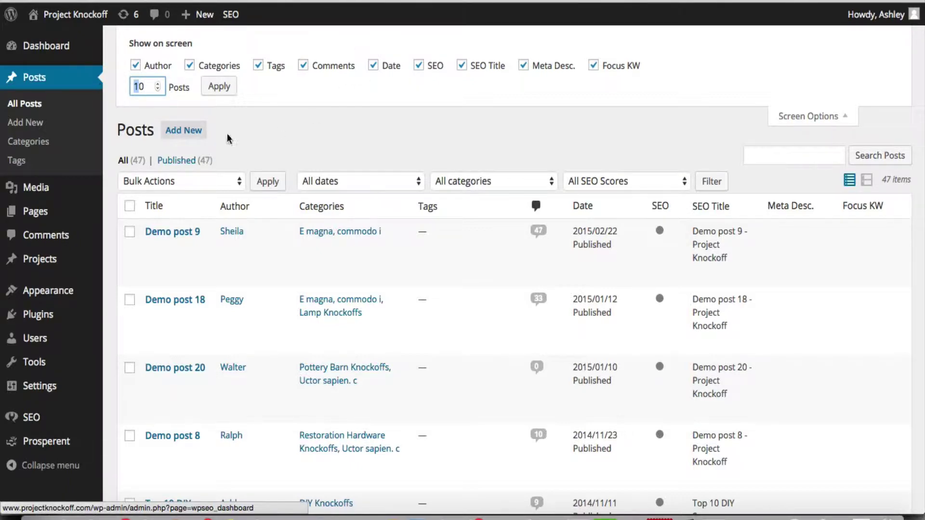
Open Demo post 9 for editing and dismiss the Distraction-Free Writing tip.
mouse_move(46, 215)
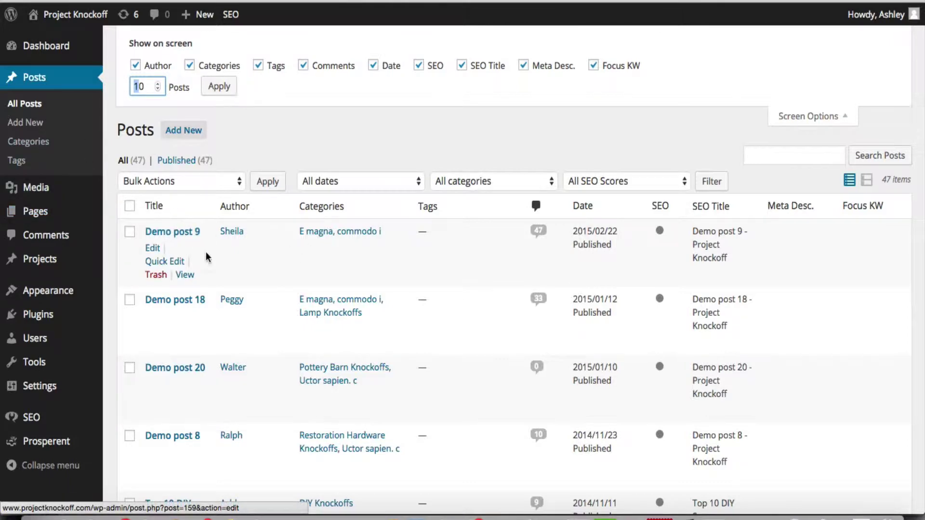
click(187, 239)
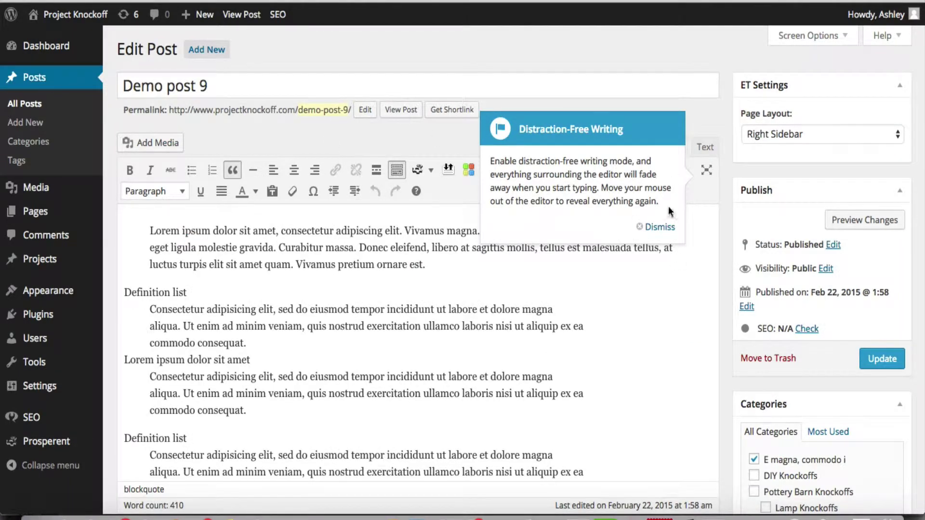
click(661, 229)
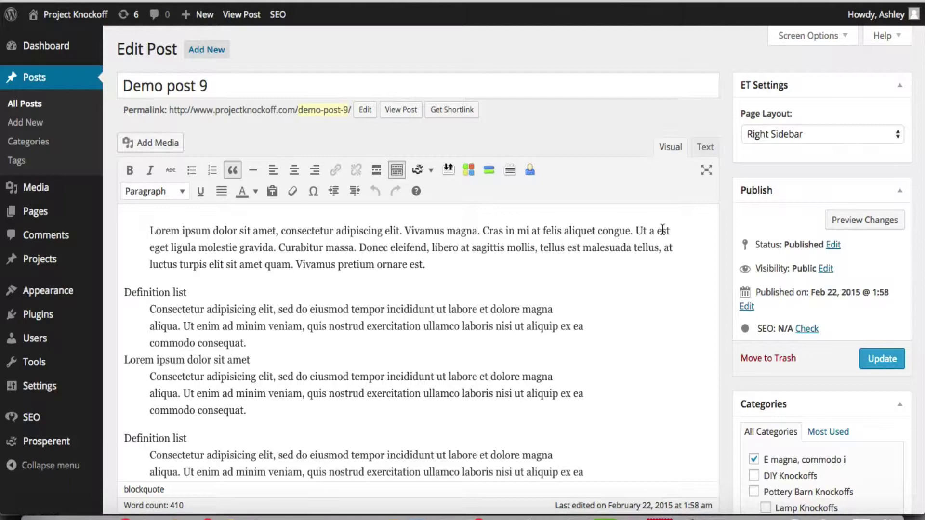
Hide the Categories, Featured Image and Author boxes on the post editing page through the screen options.
scroll(788, 308, down, 10)
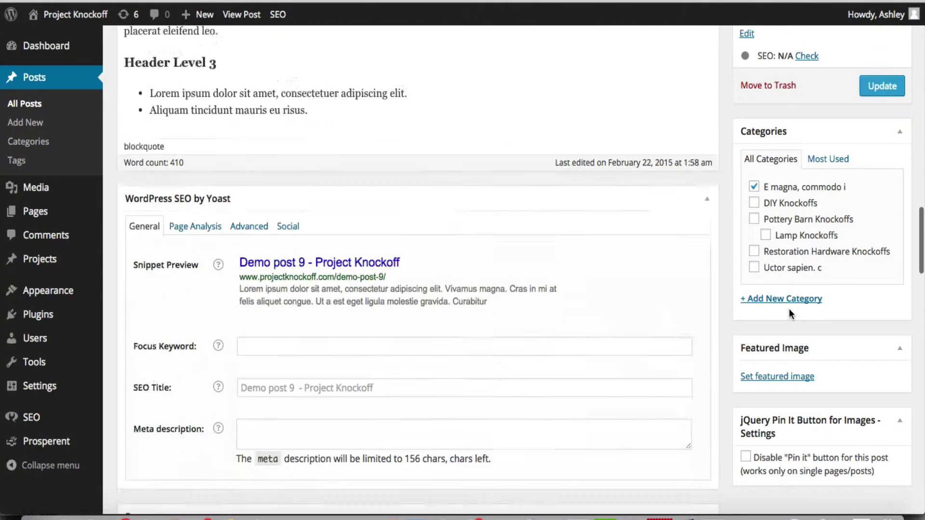
scroll(789, 311, down, 10)
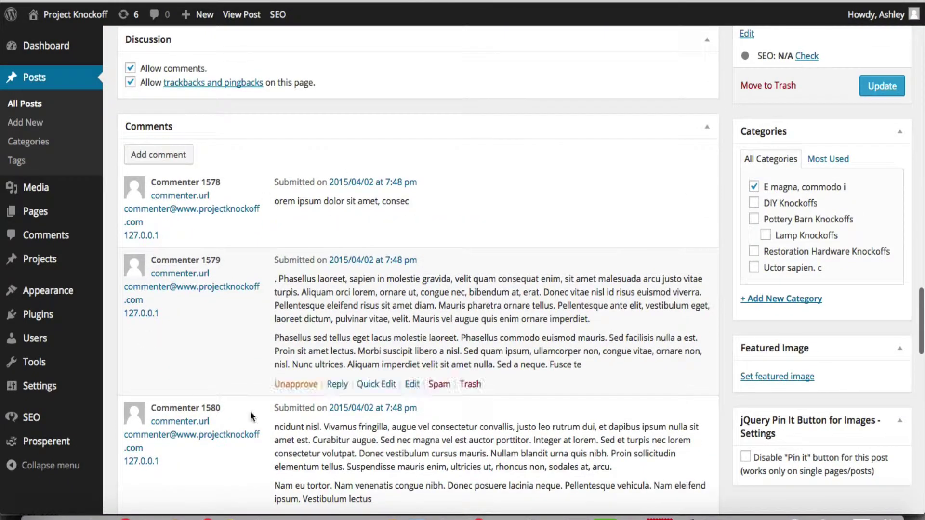
scroll(788, 222, up, 20)
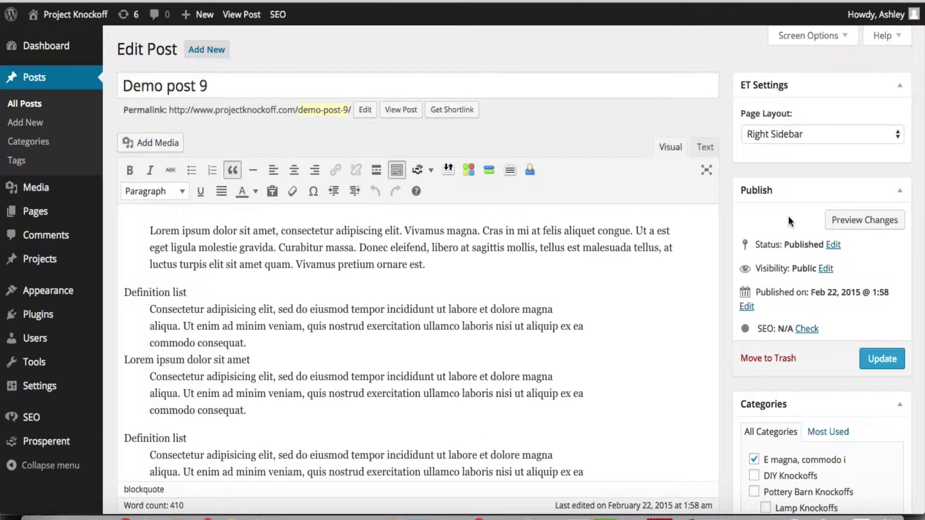
click(809, 37)
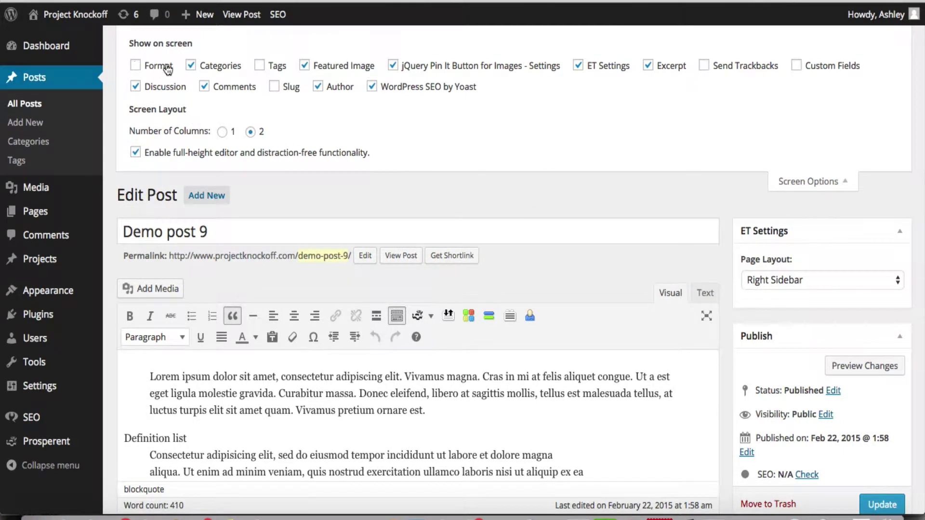
click(191, 66)
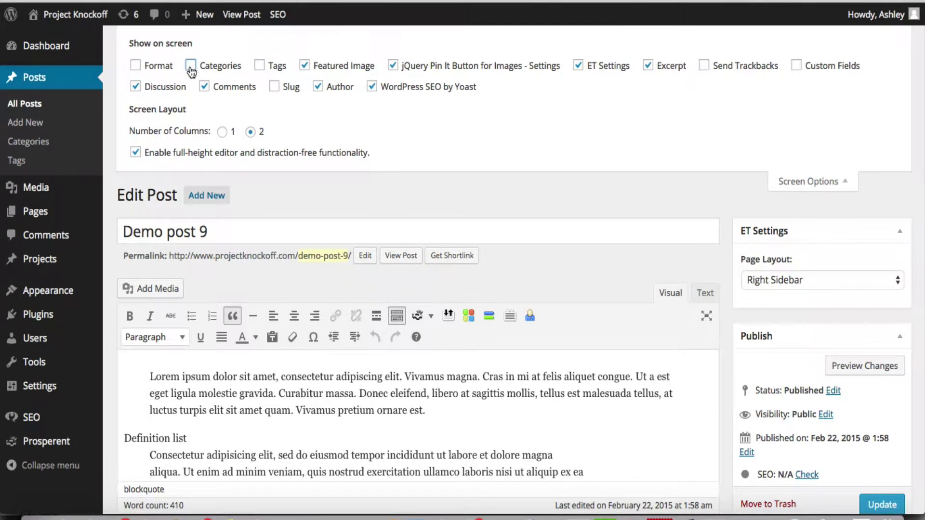
click(304, 66)
double_click(280, 146)
click(318, 88)
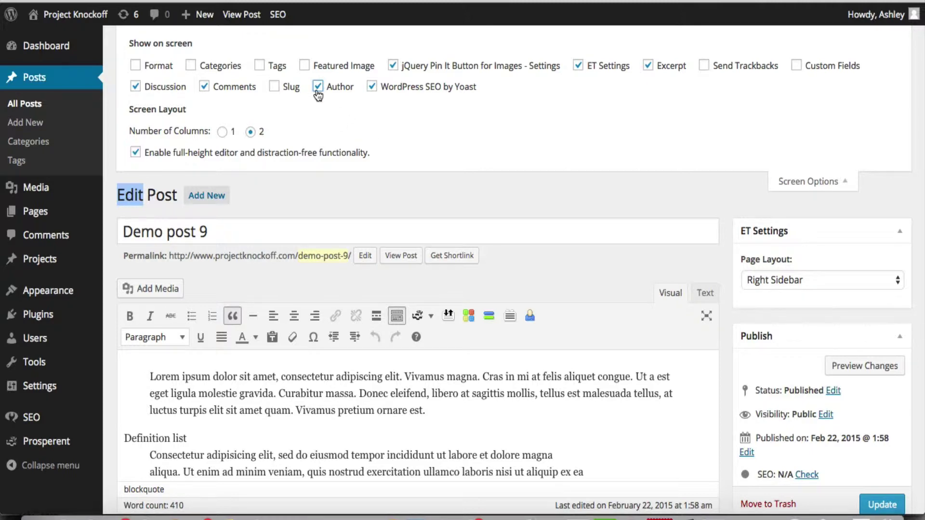
click(317, 89)
Hide the Excerpt, jQuery Pin It Button for Images and Discussion boxes, and close the screen options.
click(652, 69)
click(393, 67)
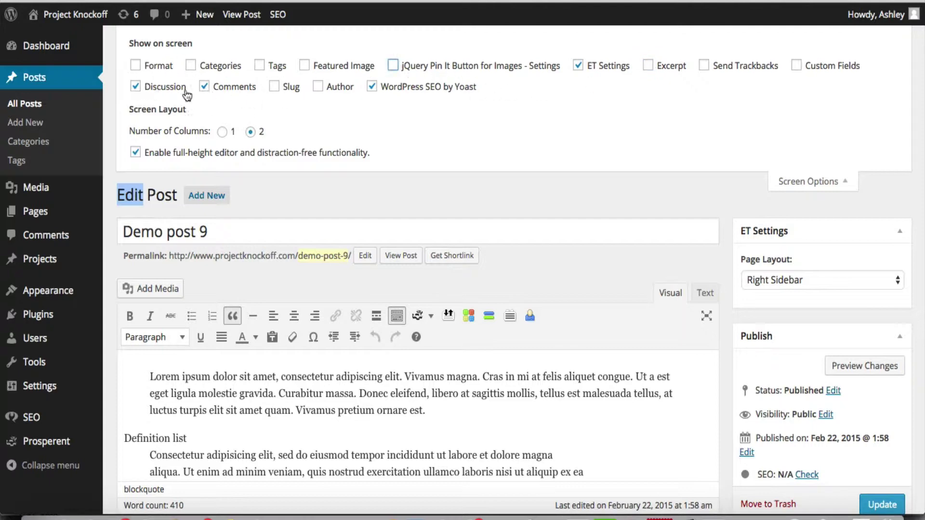
click(185, 91)
scroll(518, 175, down, 3)
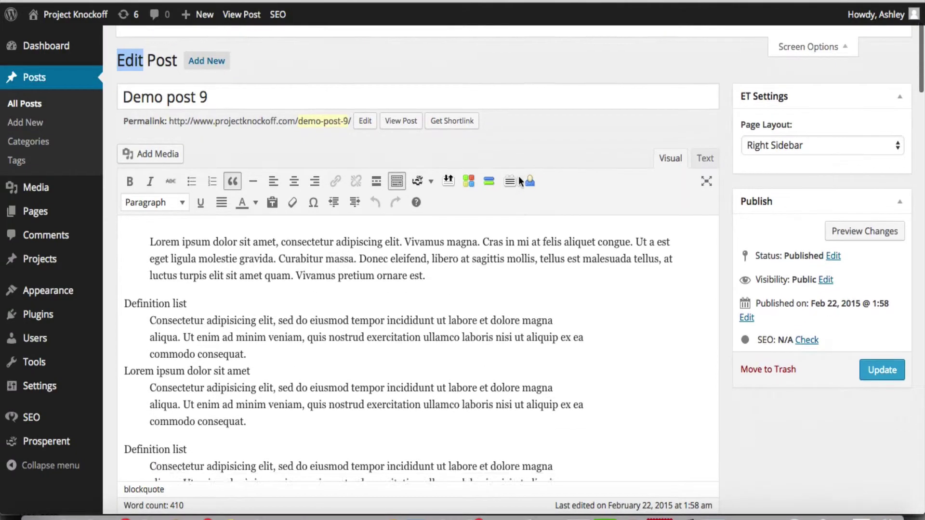
scroll(518, 176, up, 3)
click(809, 182)
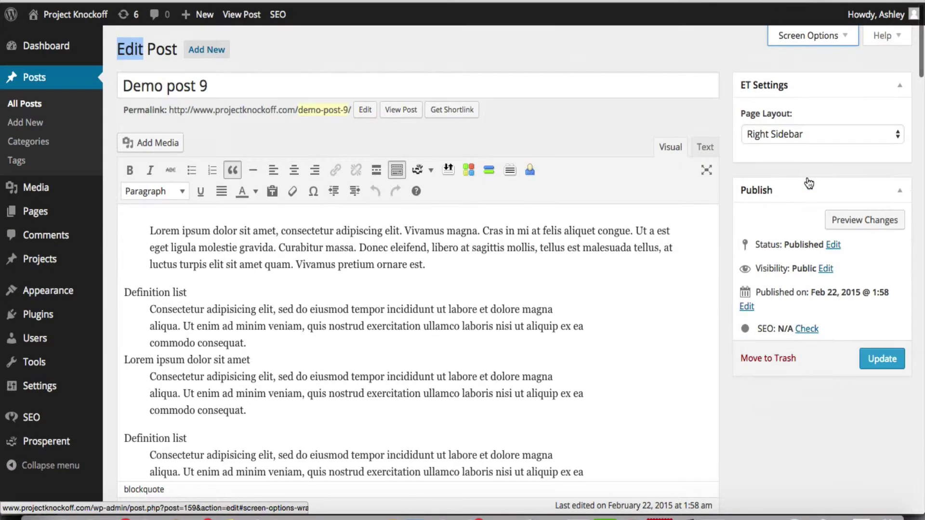
Review the post editing page down to its comments and check which boxes are enabled in the screen options.
scroll(808, 178, down, 10)
scroll(807, 177, down, 10)
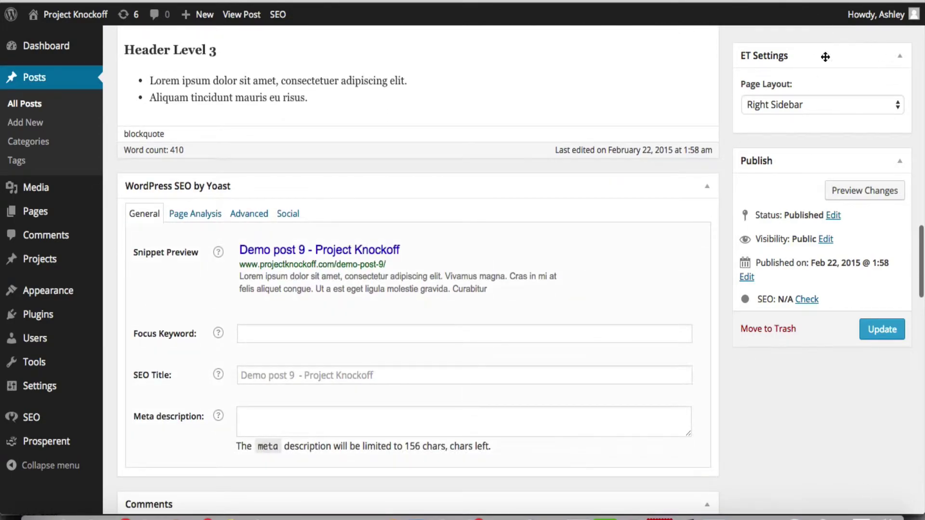
scroll(795, 386, down, 10)
scroll(794, 384, down, 15)
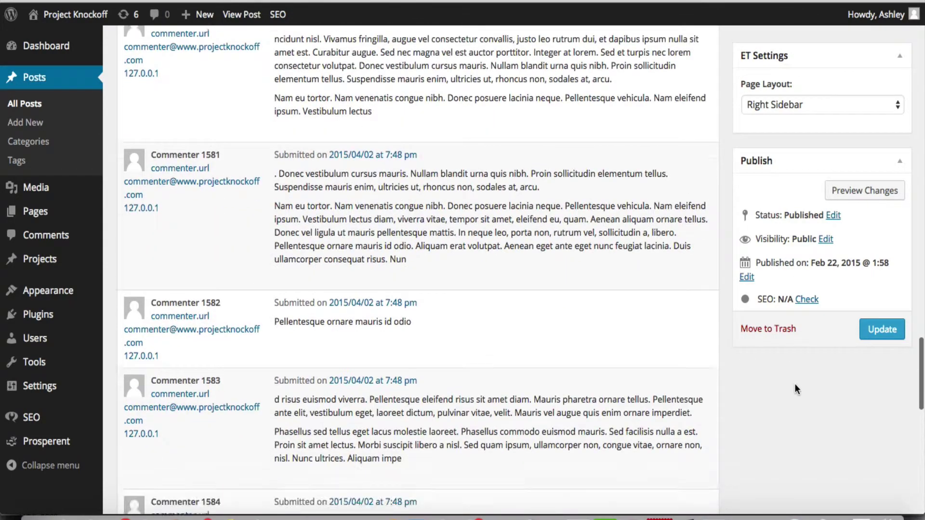
scroll(794, 384, up, 17)
scroll(794, 384, up, 8)
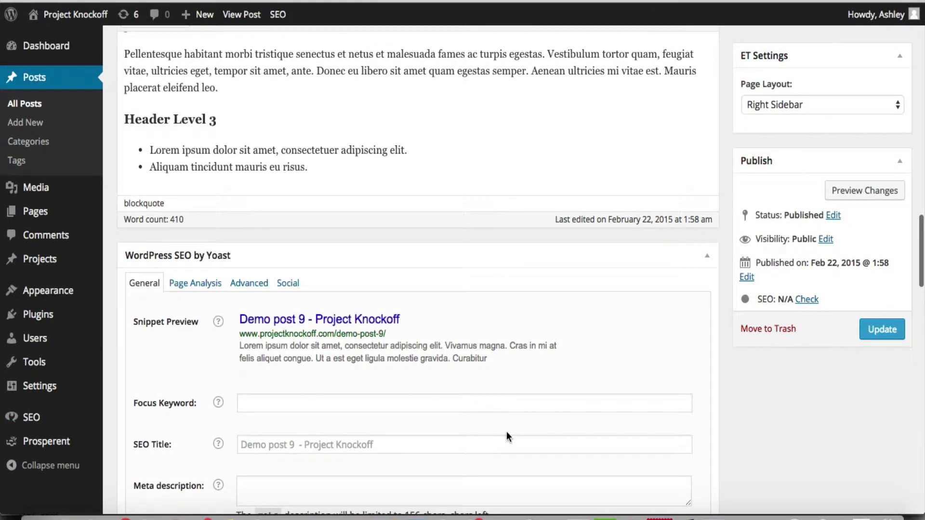
scroll(507, 433, up, 10)
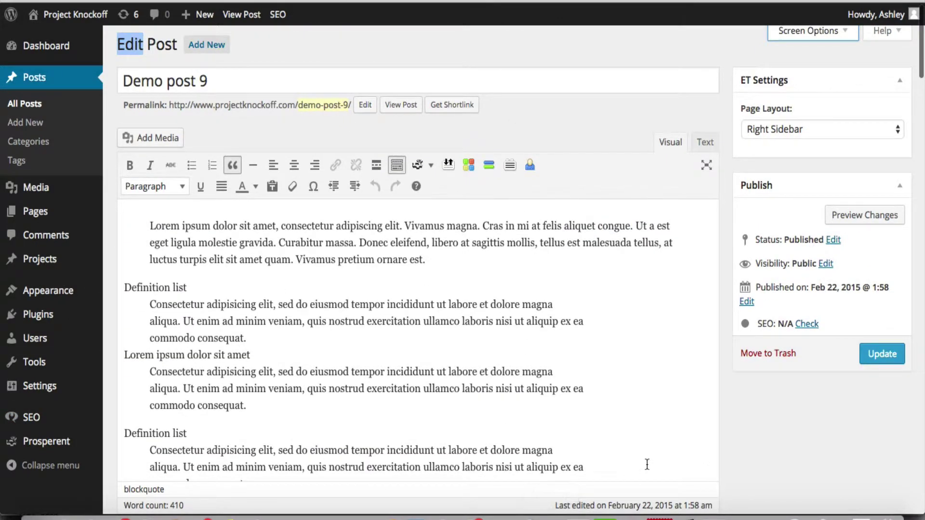
scroll(674, 424, up, 1)
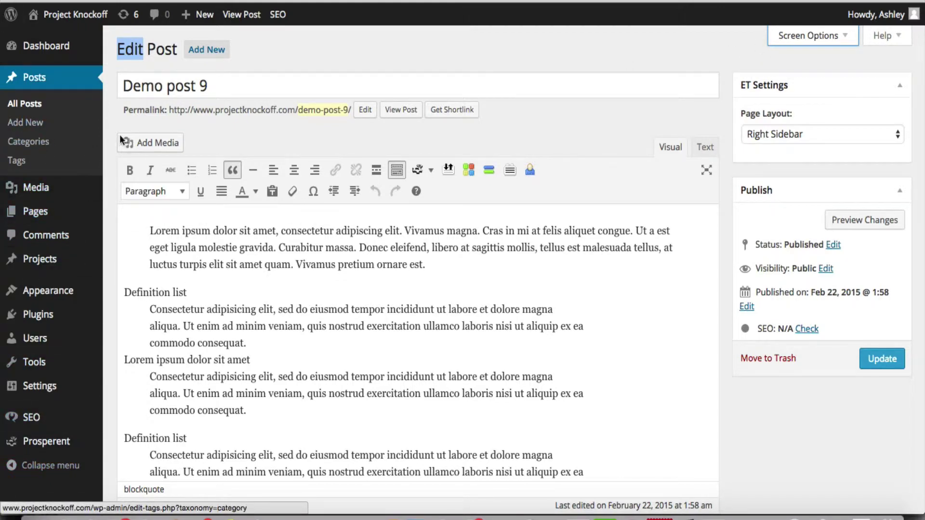
click(788, 37)
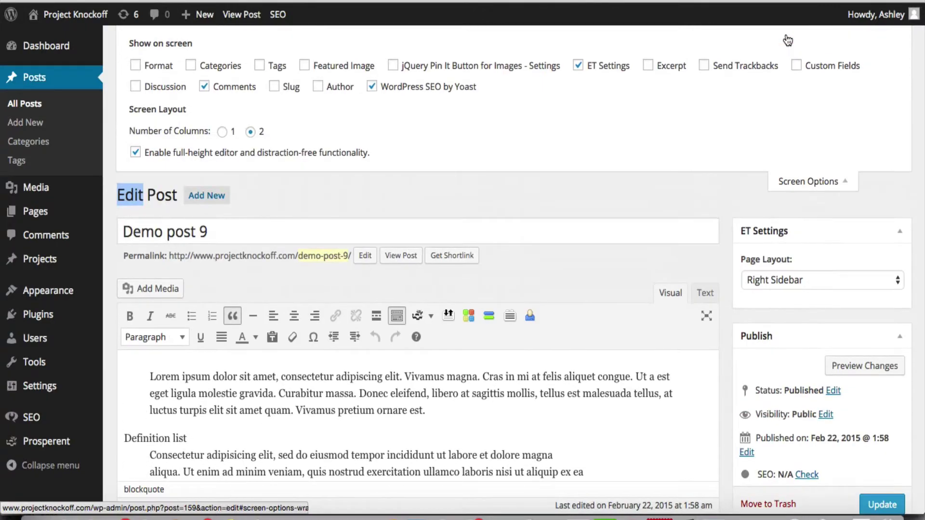
click(795, 188)
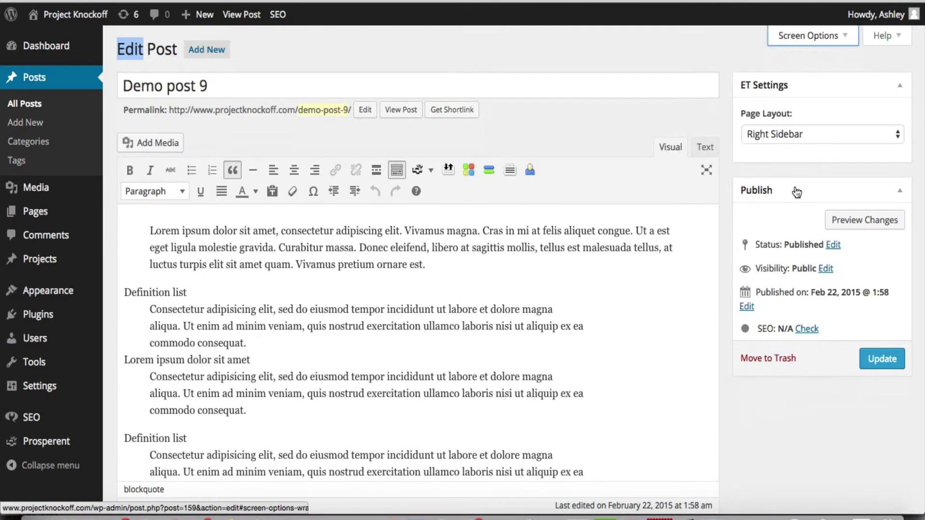